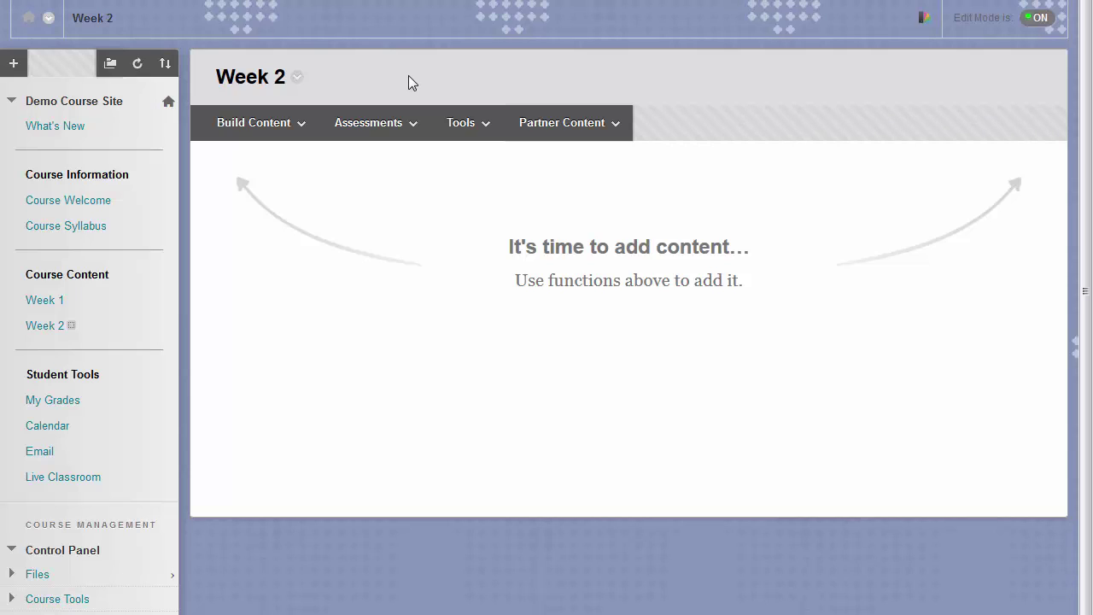
- In Week 2, open the Assessments menu listing the content types to add
click(411, 124)
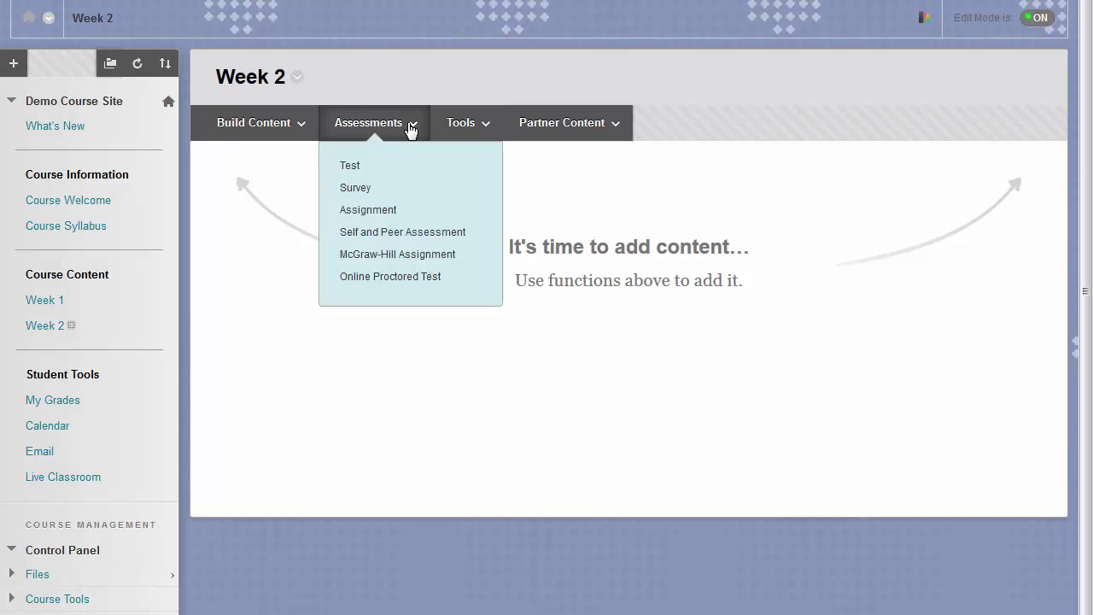
- Create an assignment named 'Homework 1' with pasted instructions for questions 1-4 on page 15
click(391, 210)
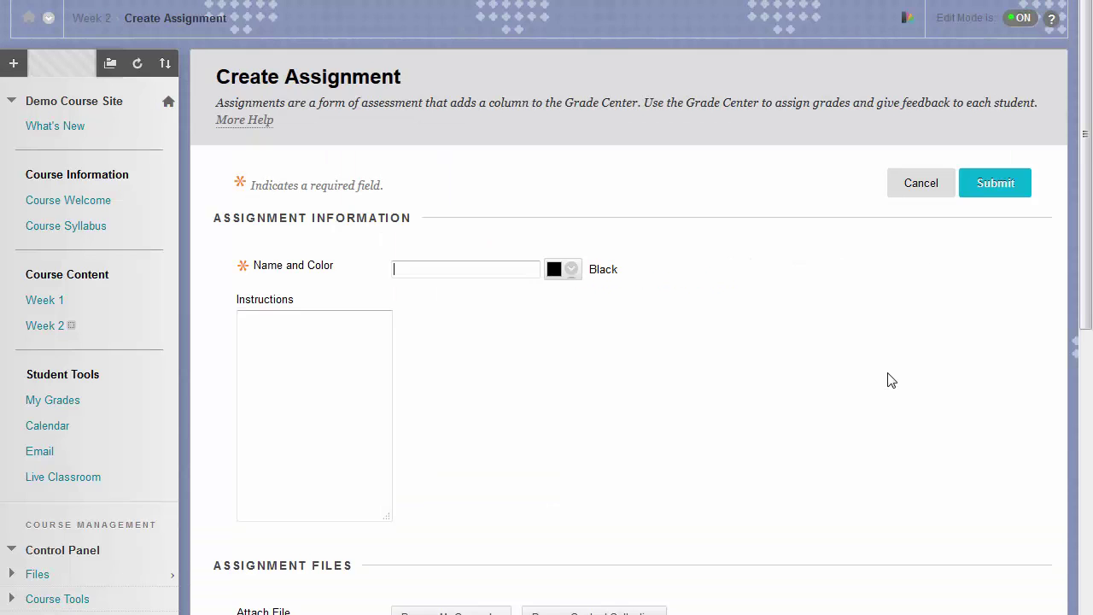
scroll(871, 369, down, 2)
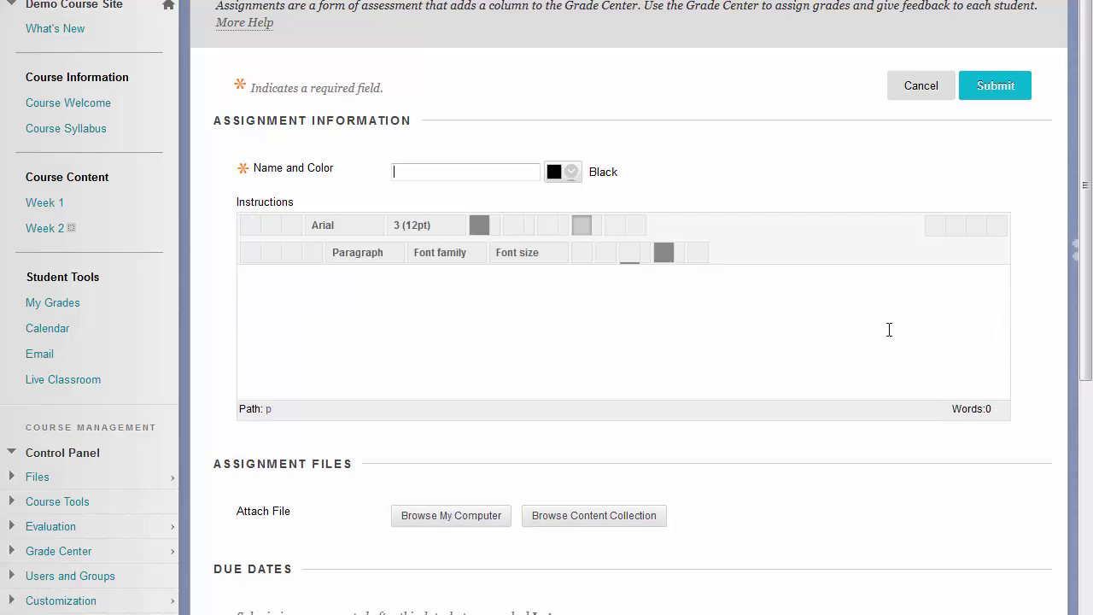
scroll(889, 330, down, 2)
text(Homework 1)
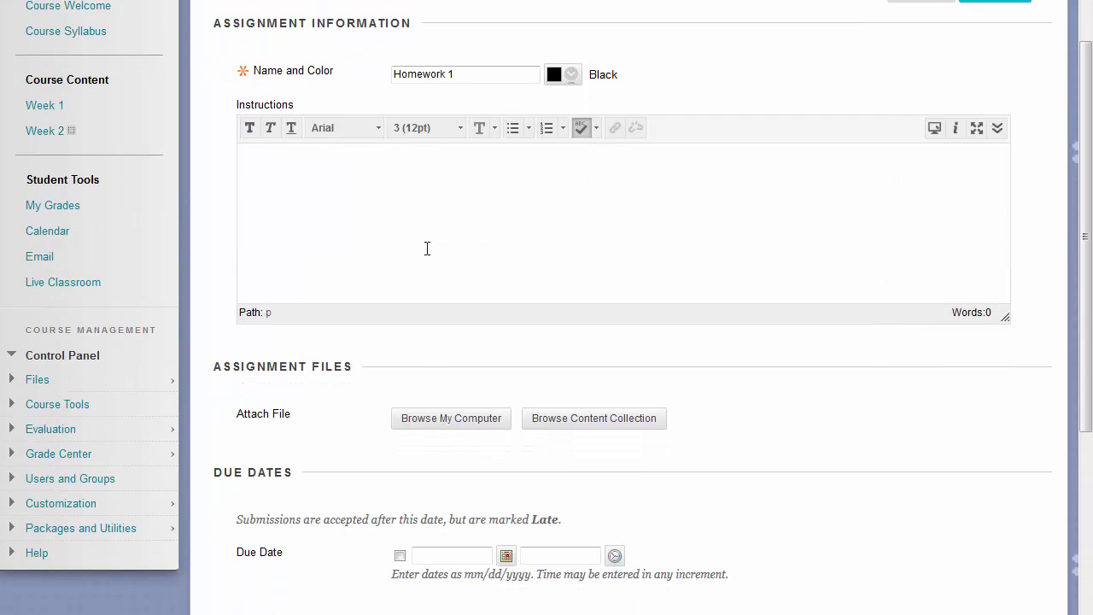
click(419, 244)
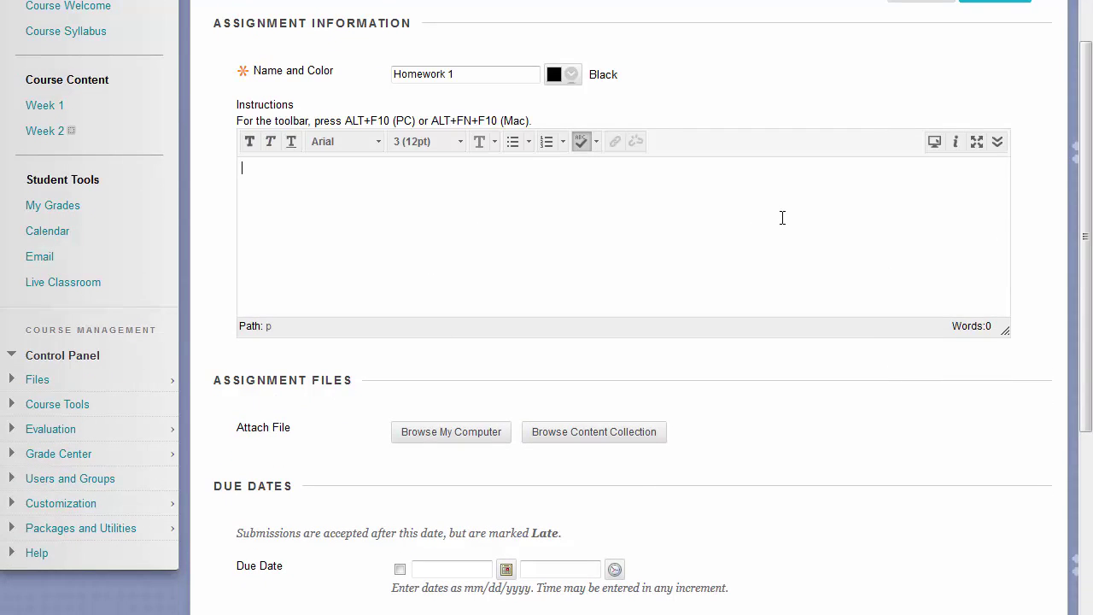
text(Answer questions 1-4 on page 15 of your textbook, then submit your answers here as a word document.)
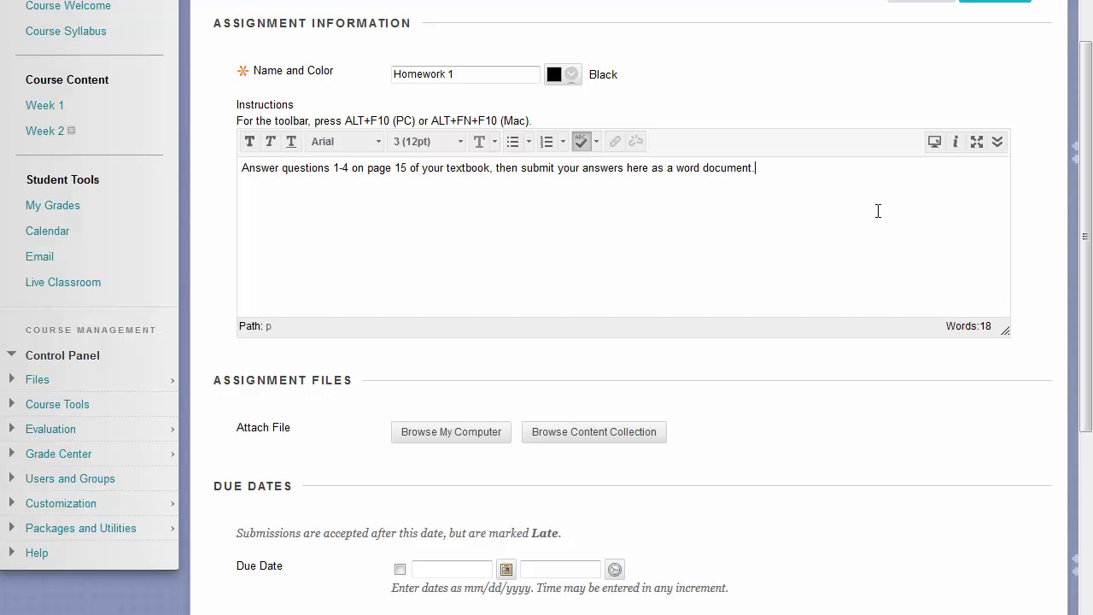
- Set the due date to 02/27/2015 using the calendar picker
scroll(878, 211, down, 3)
scroll(401, 171, down, 1)
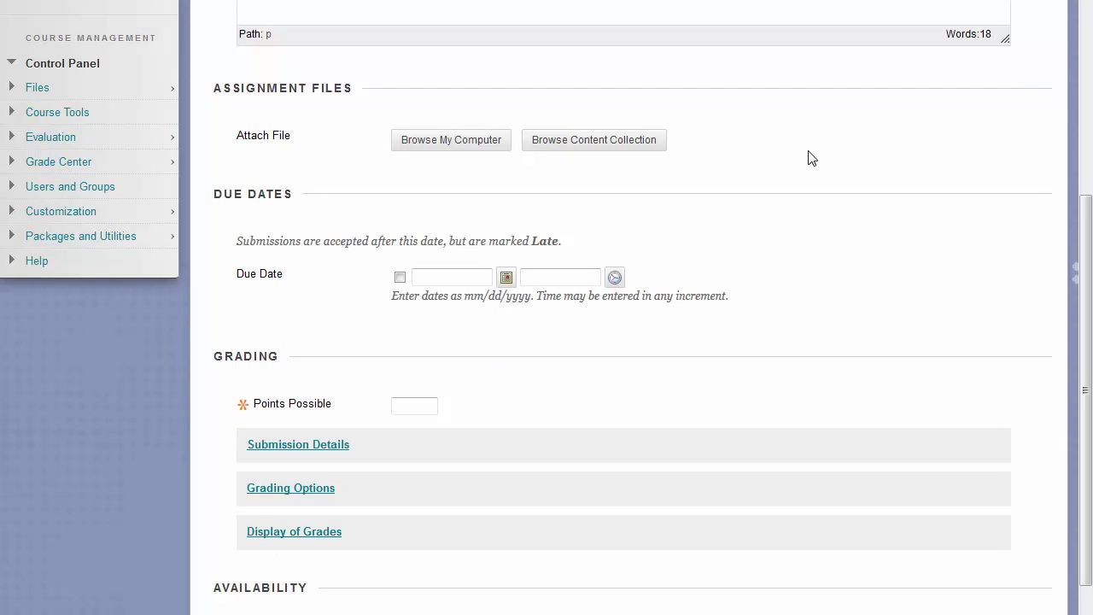
scroll(811, 158, down, 1)
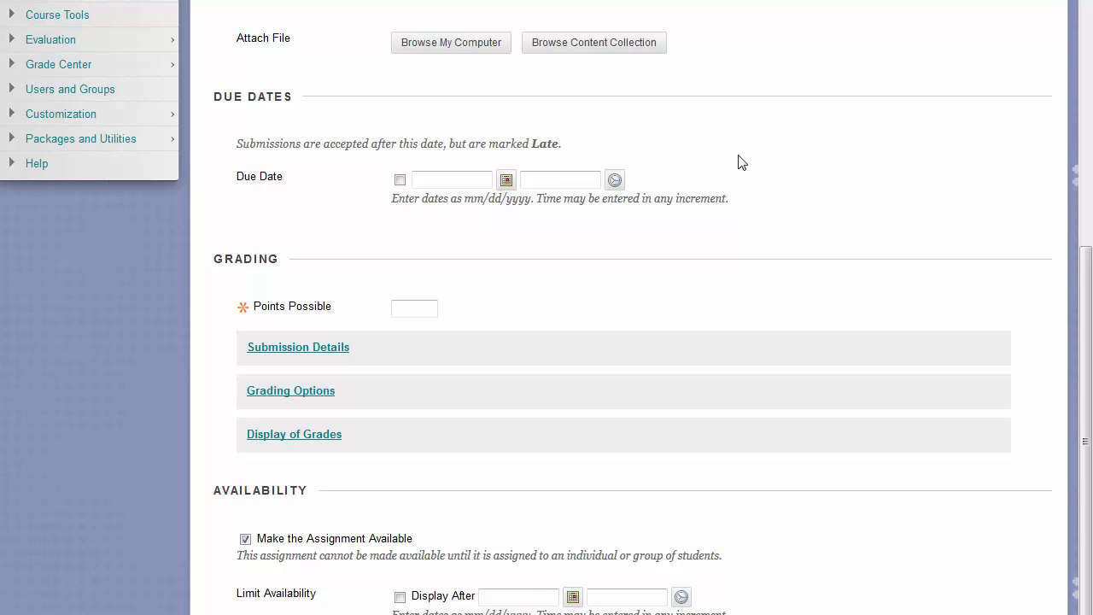
click(508, 181)
click(658, 146)
- Enter 100 as the points possible
scroll(549, 188, down, 2)
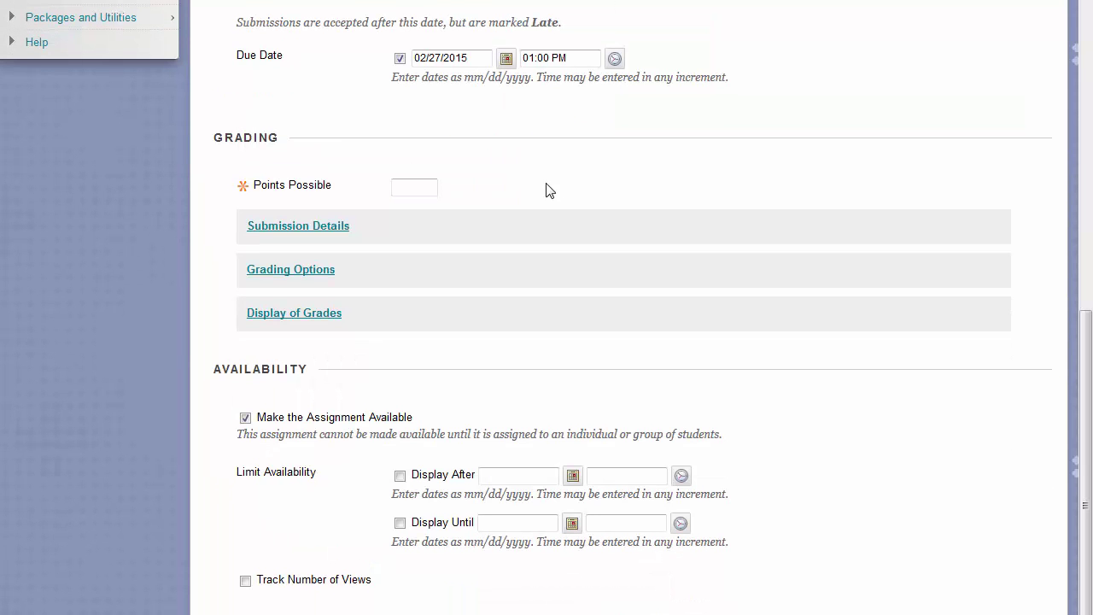
click(433, 186)
text(100)
- Under Submission Details, make it a group submission assigned to Sample Set 1
click(299, 227)
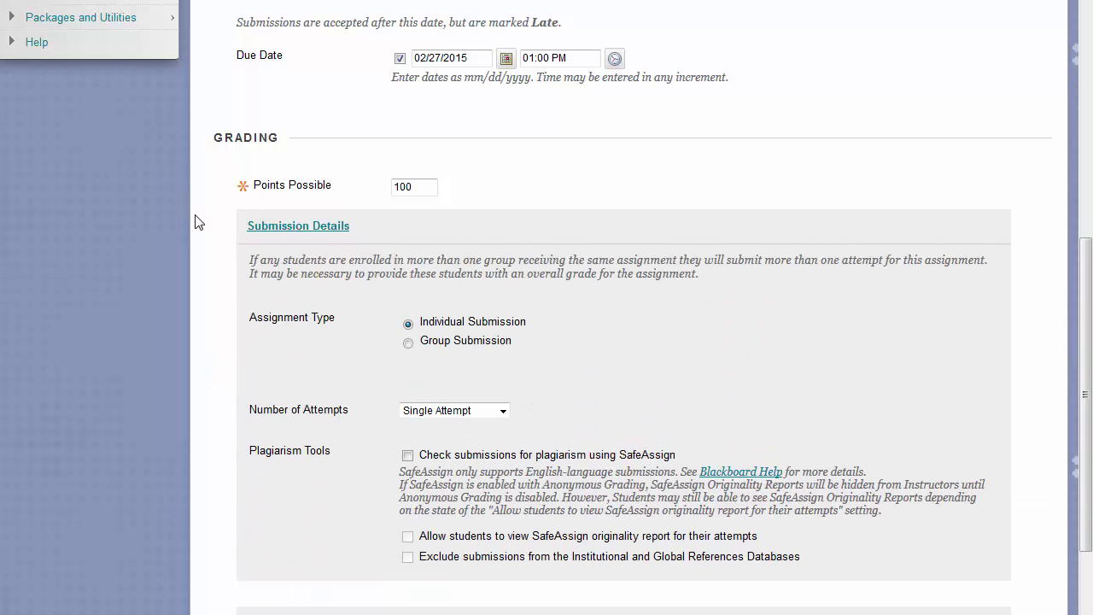
scroll(199, 222, down, 2)
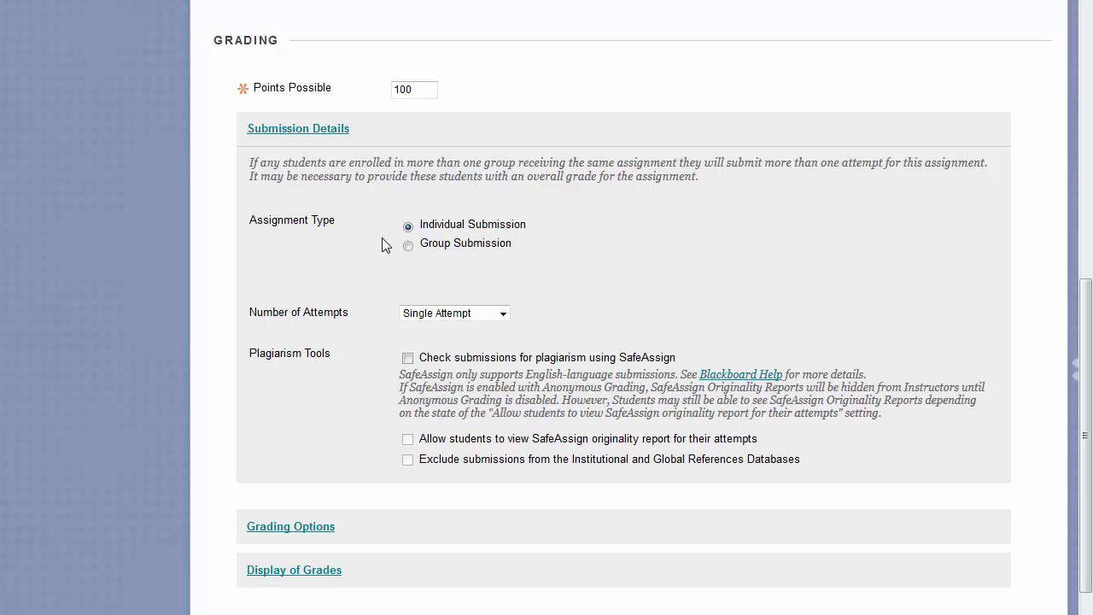
click(428, 245)
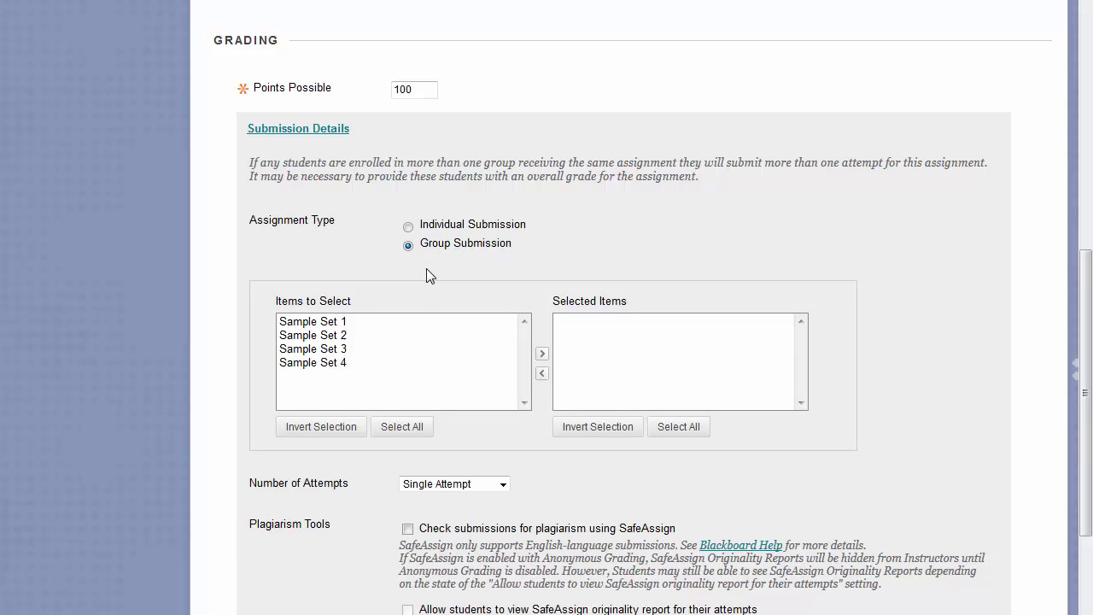
click(404, 323)
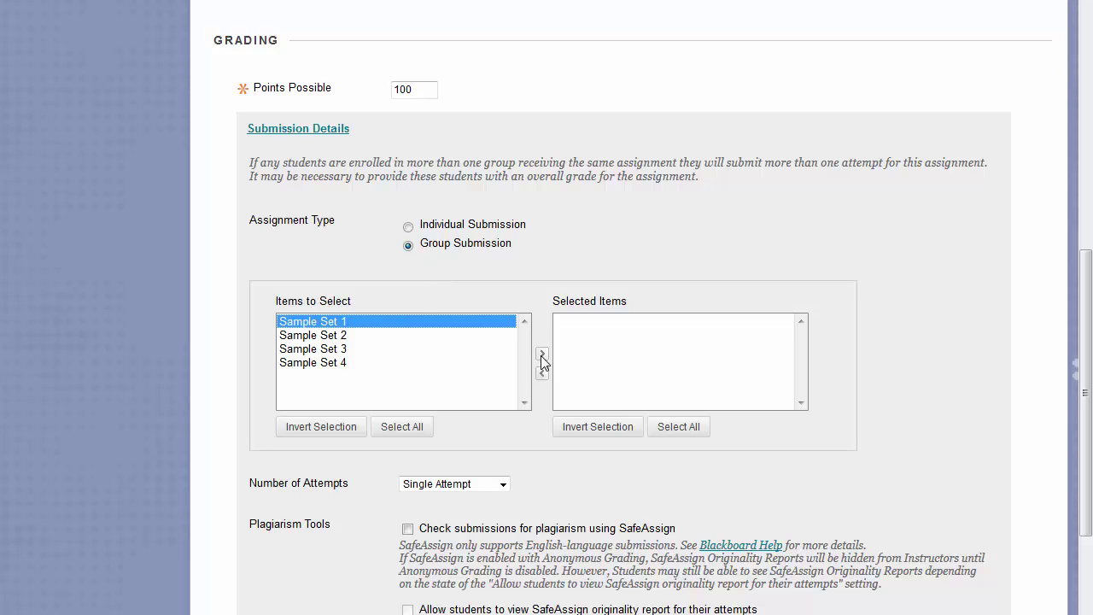
click(543, 354)
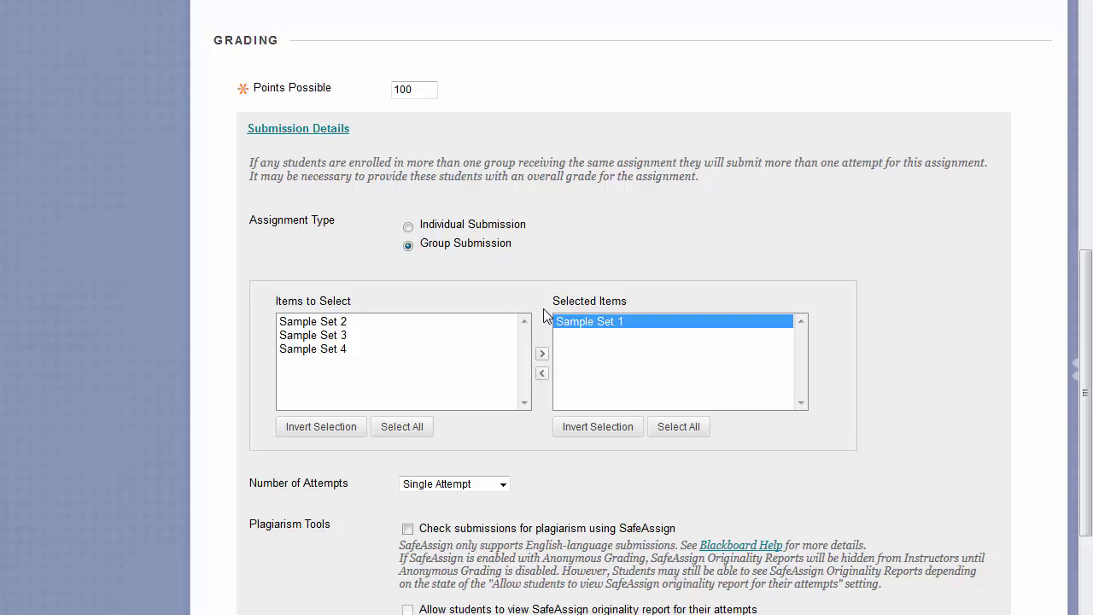
- Keep a single attempt allowed and enable SafeAssign plagiarism checking
scroll(541, 202, down, 3)
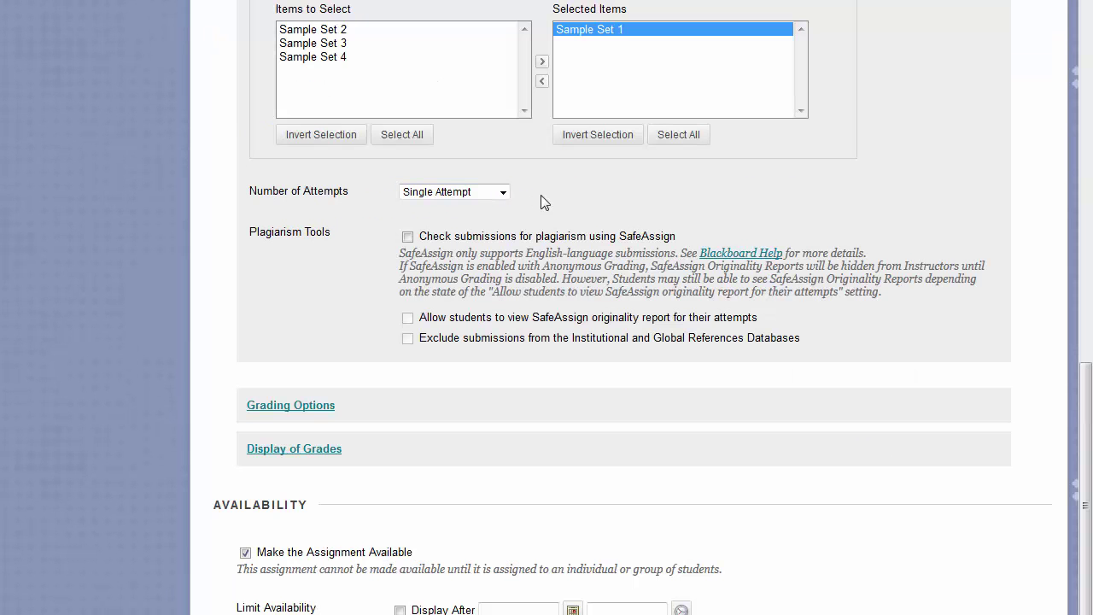
click(489, 195)
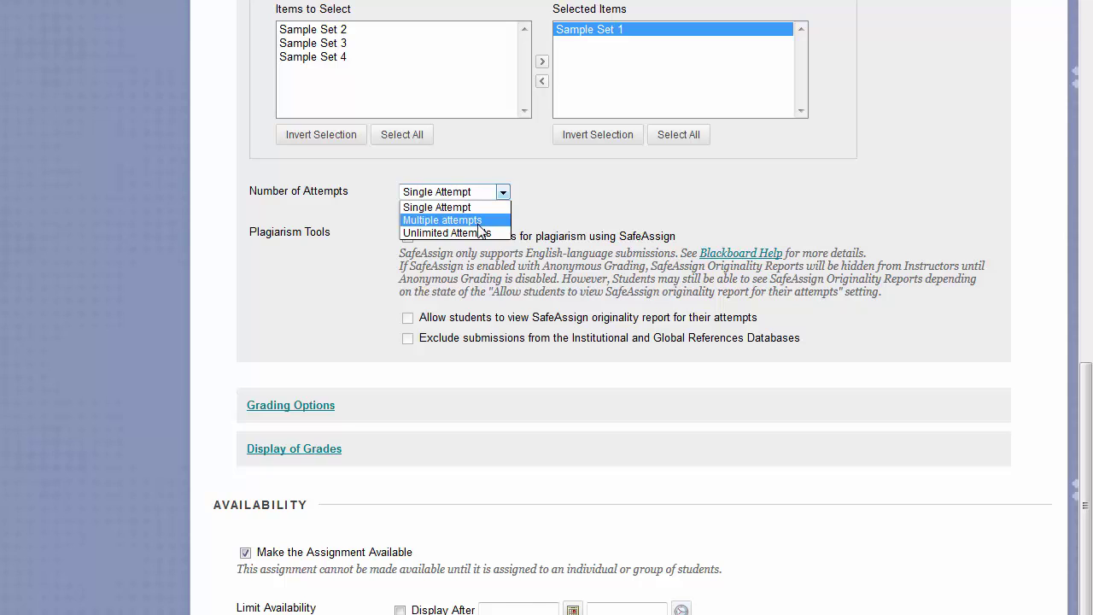
click(291, 231)
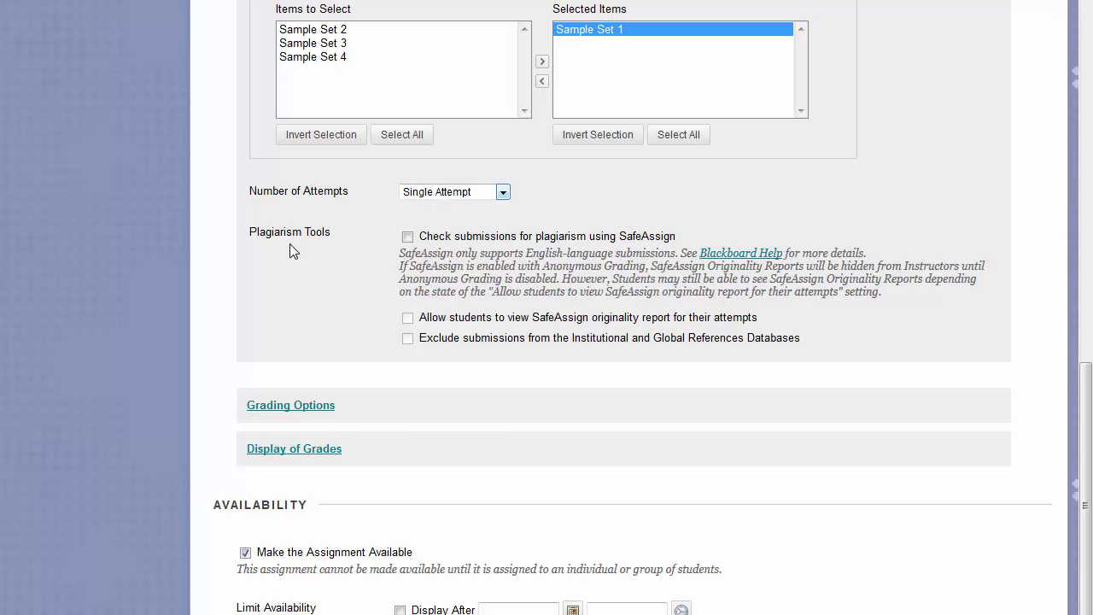
scroll(290, 243, down, 2)
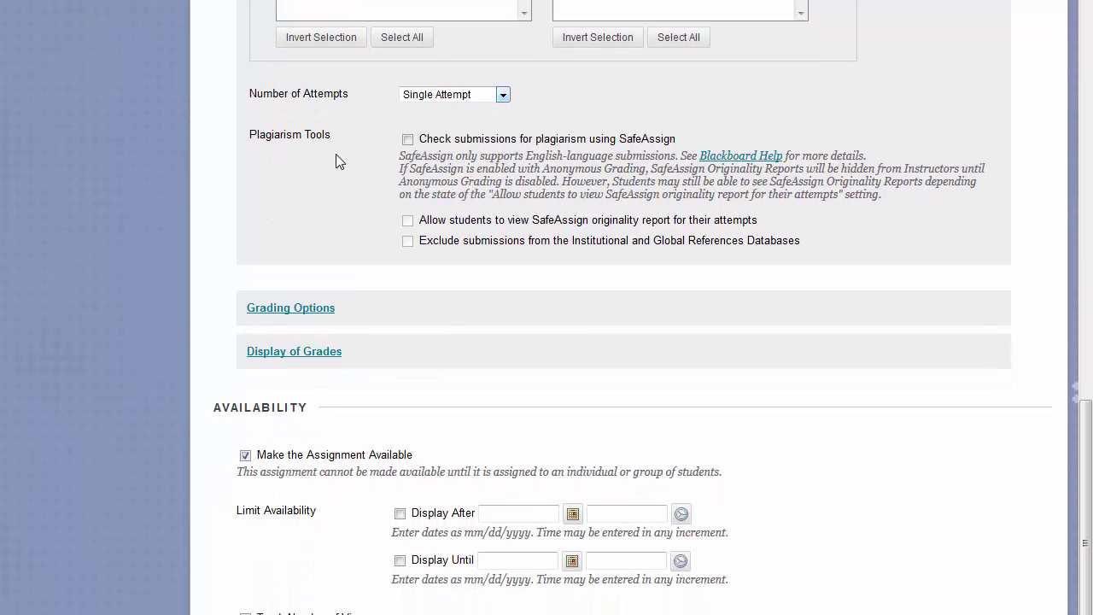
click(407, 139)
- In Grading Options, leave anonymous grading off and enable delegated grading
key(Return)
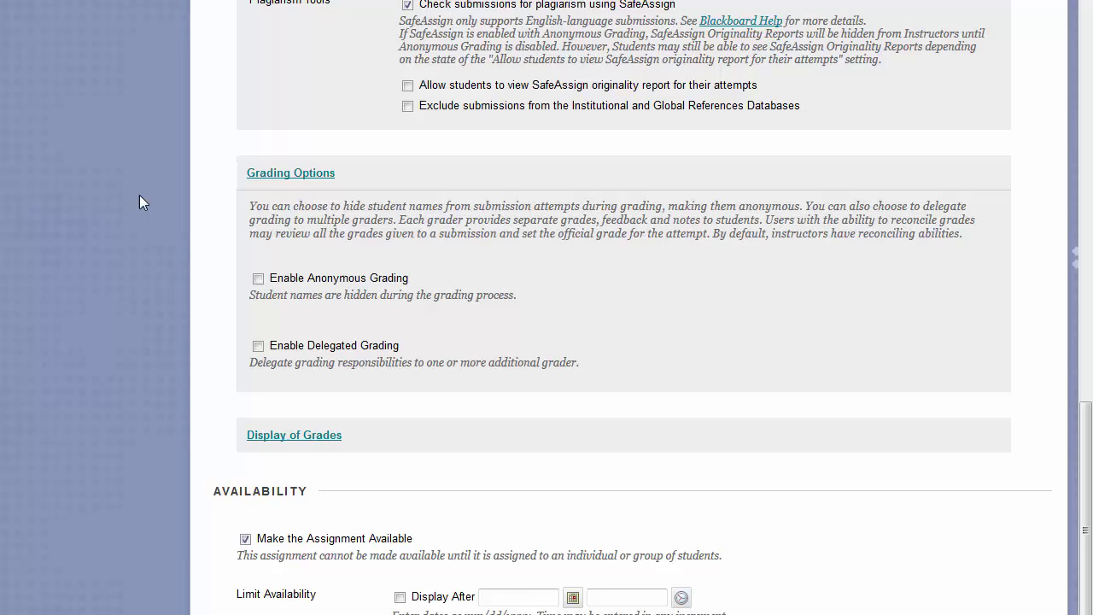
scroll(141, 202, down, 1)
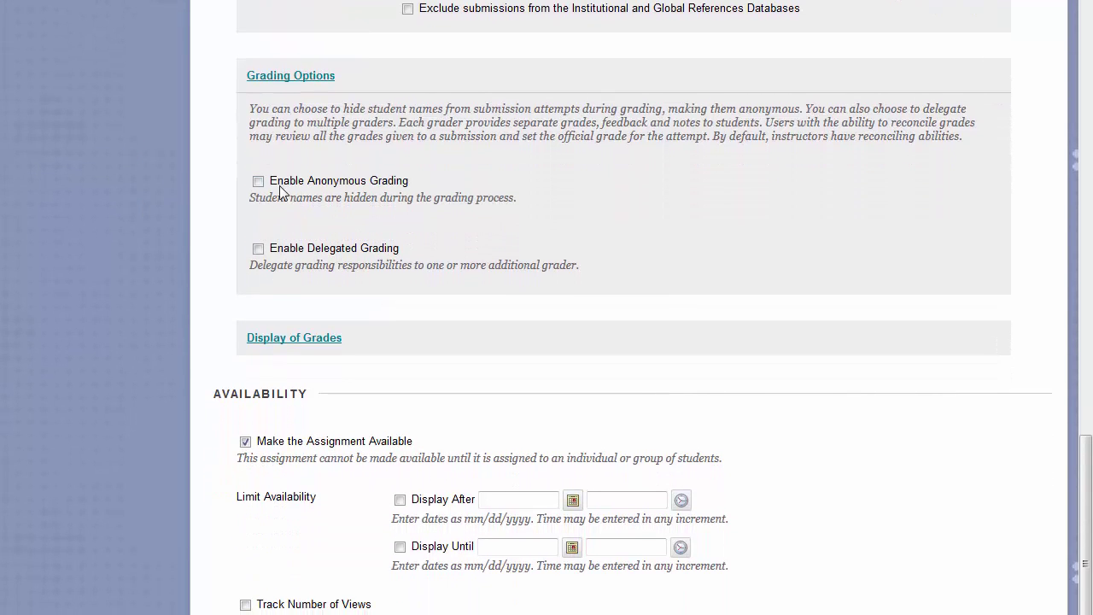
click(279, 184)
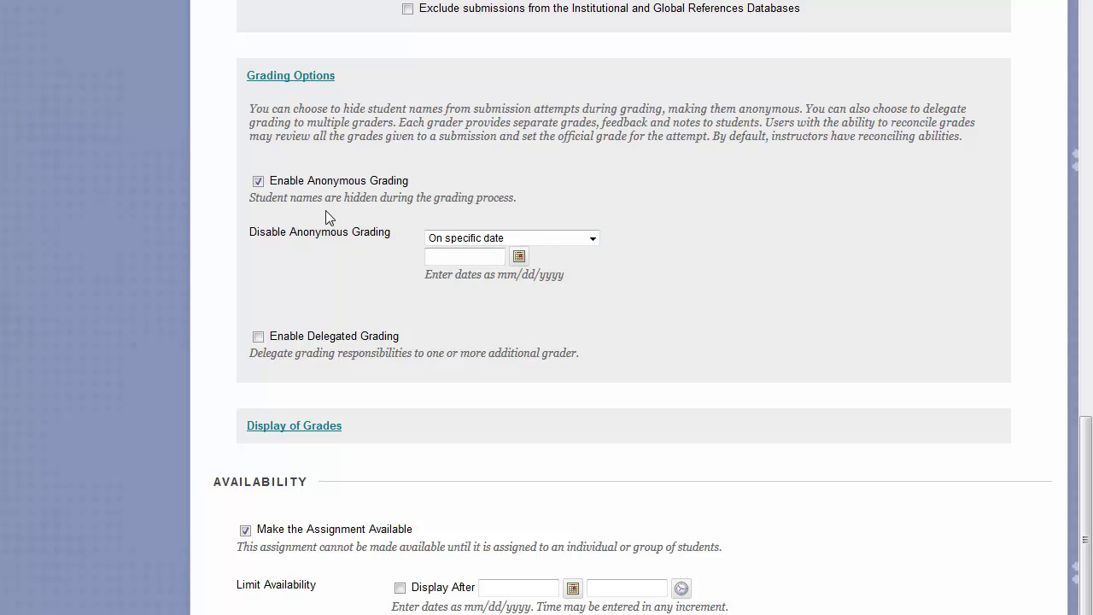
click(338, 181)
click(362, 223)
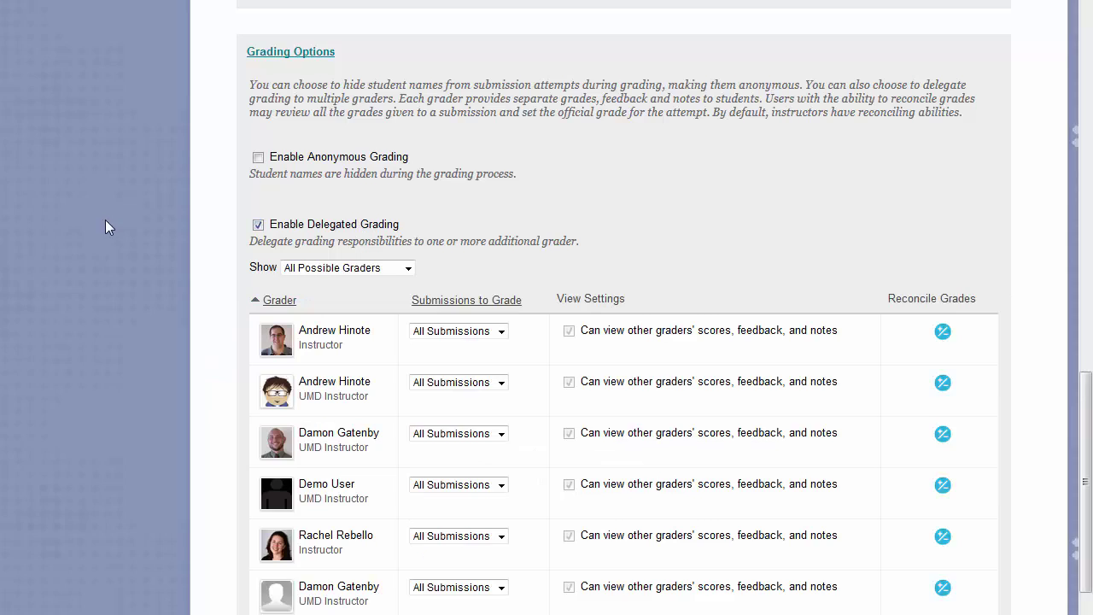
scroll(148, 272, down, 2)
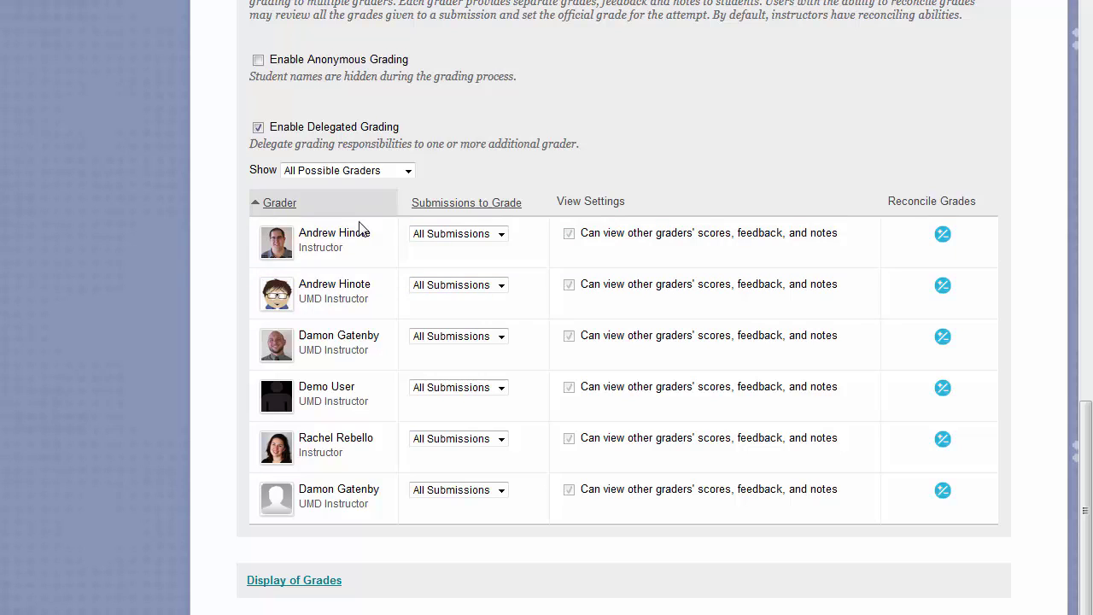
- Assign grader 1 the Sample Set 2 groups and grader 2 a random set of 24
click(475, 238)
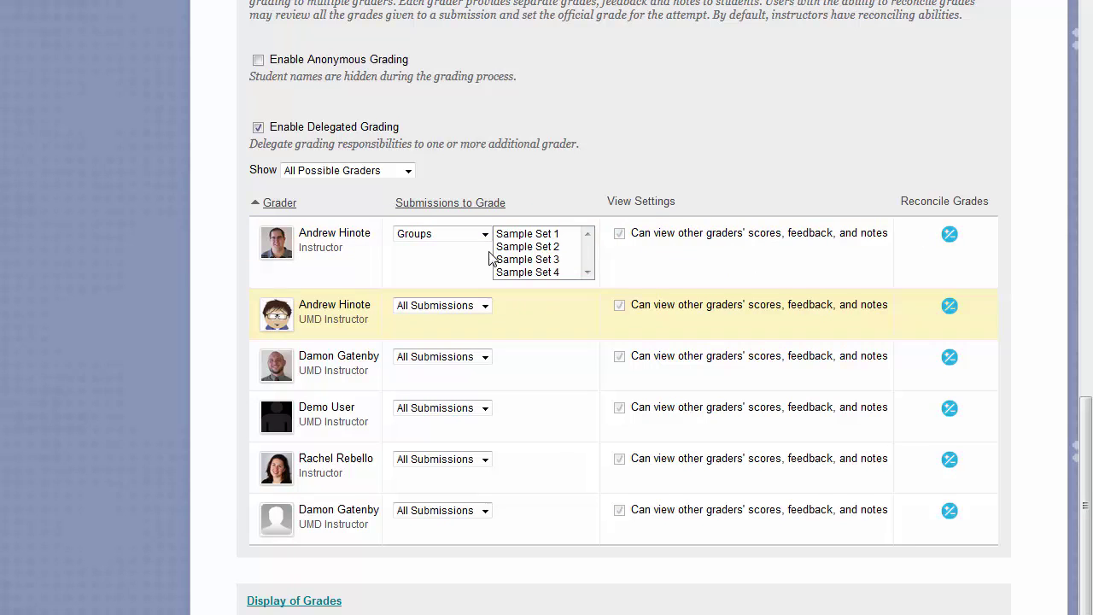
click(538, 246)
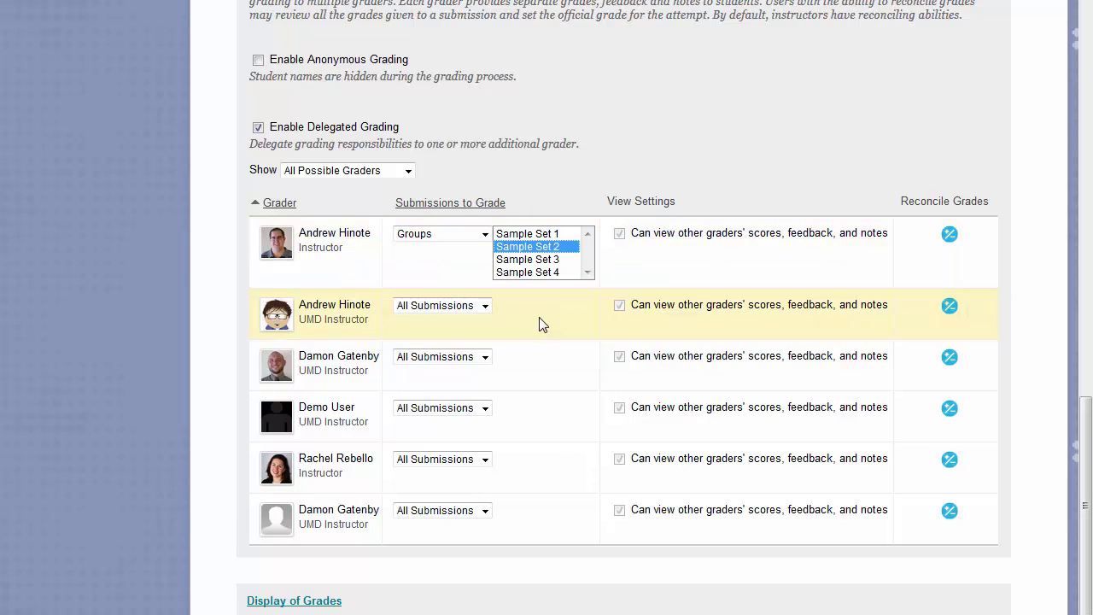
click(434, 306)
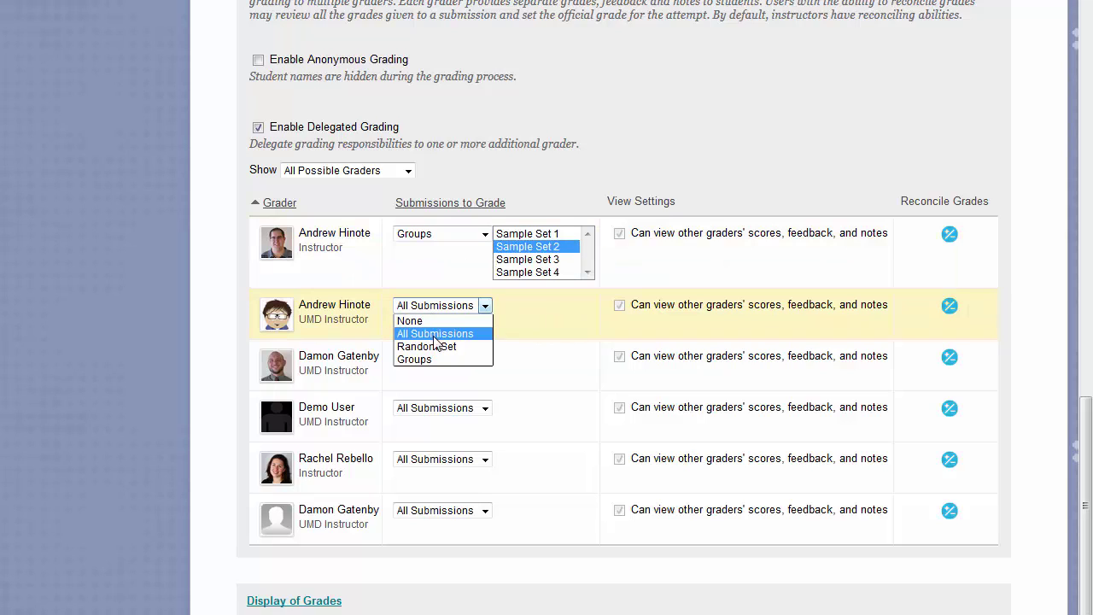
click(434, 345)
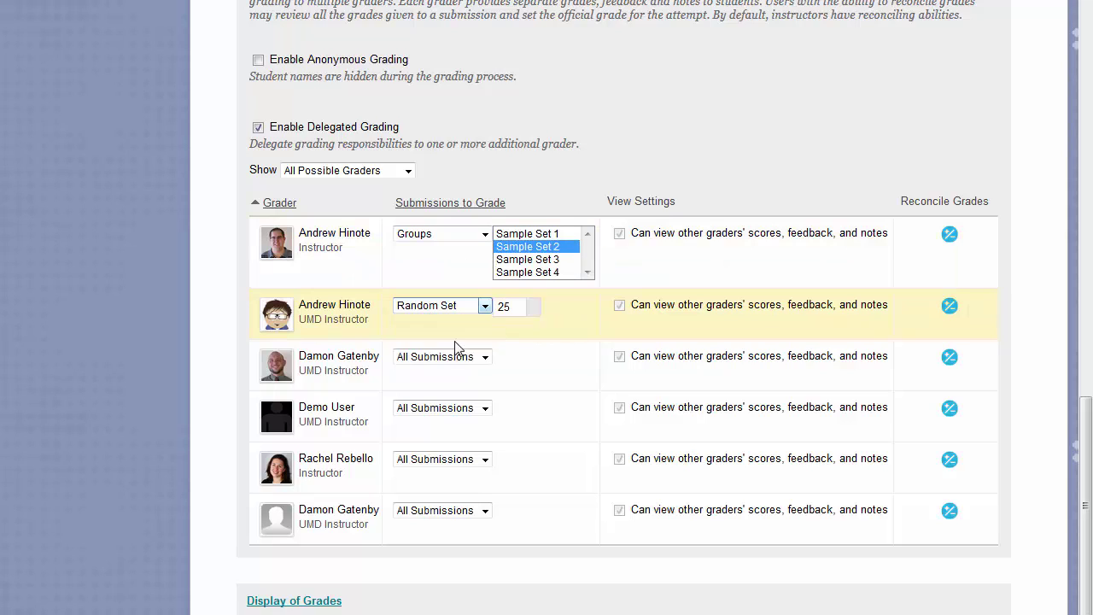
click(529, 314)
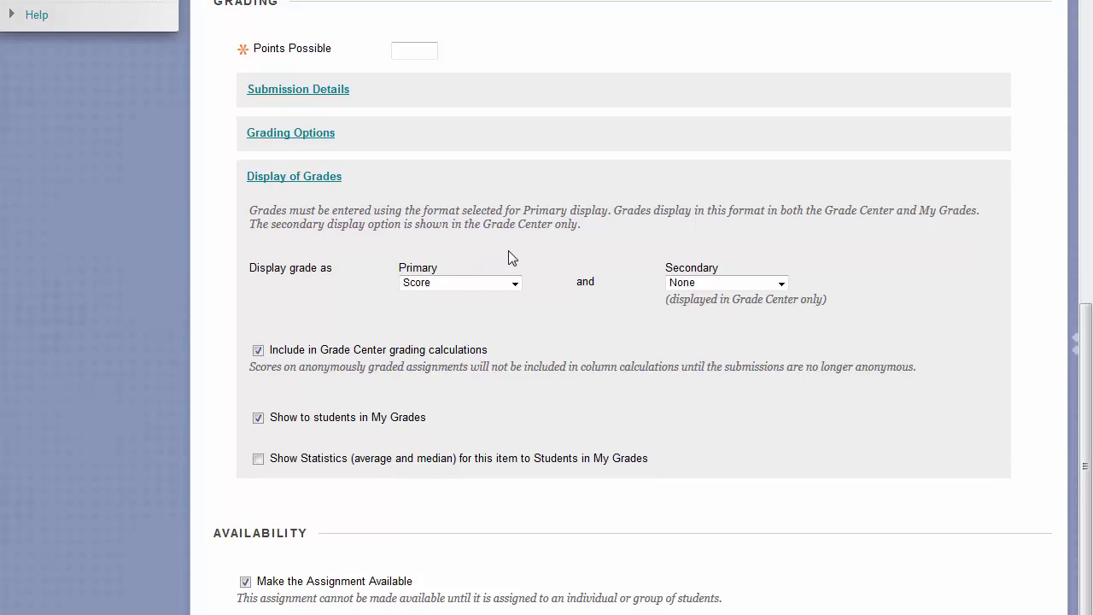
- Open the Primary 'Display grade as' dropdown under Display of Grades
scroll(508, 250, down, 3)
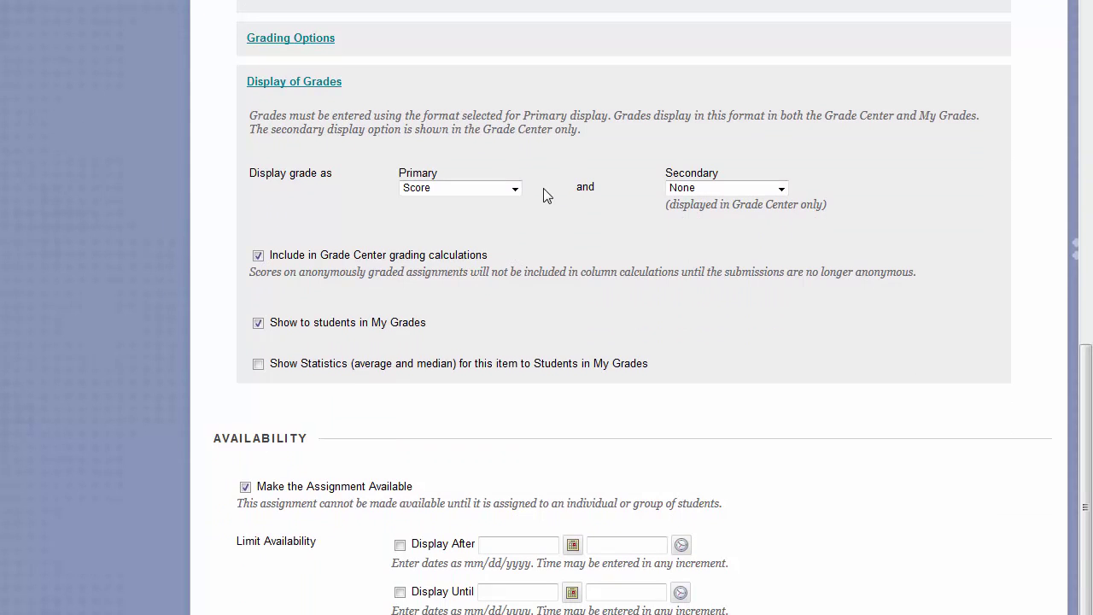
click(518, 190)
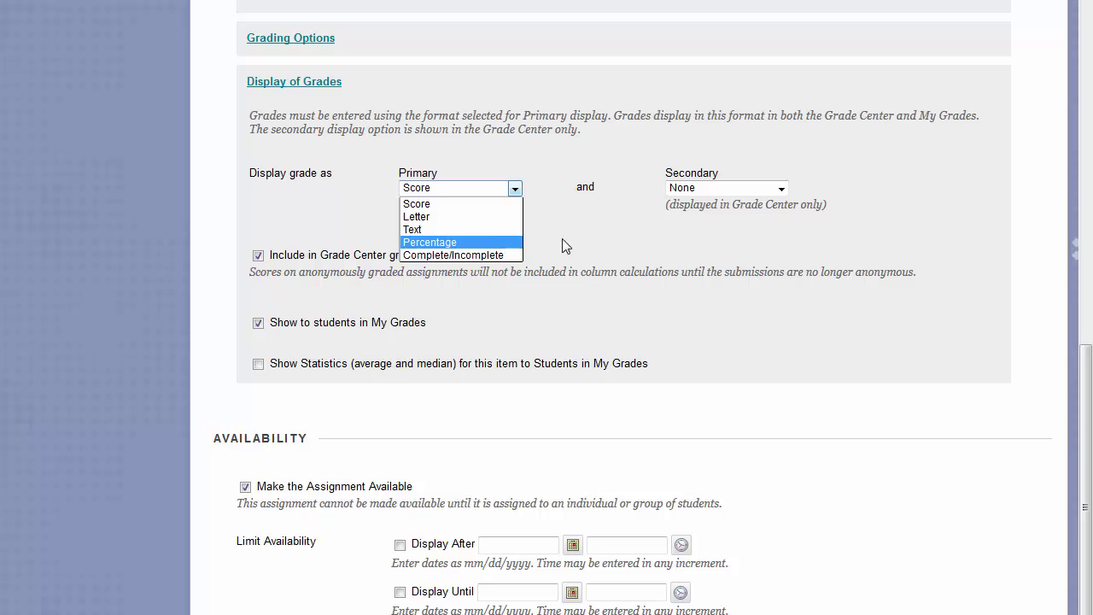
click(846, 234)
click(765, 187)
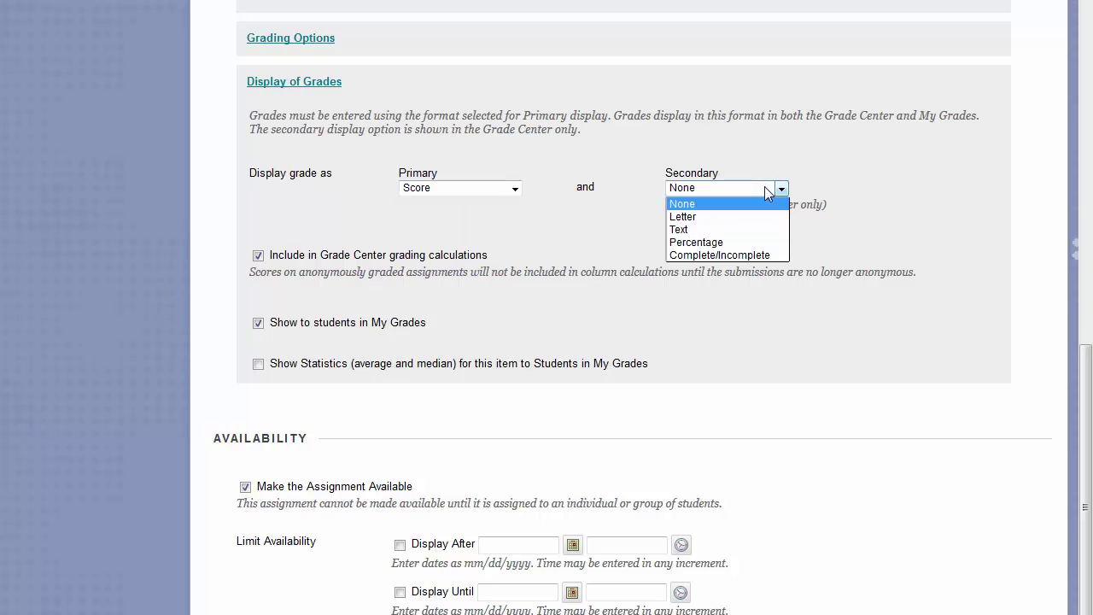
click(764, 189)
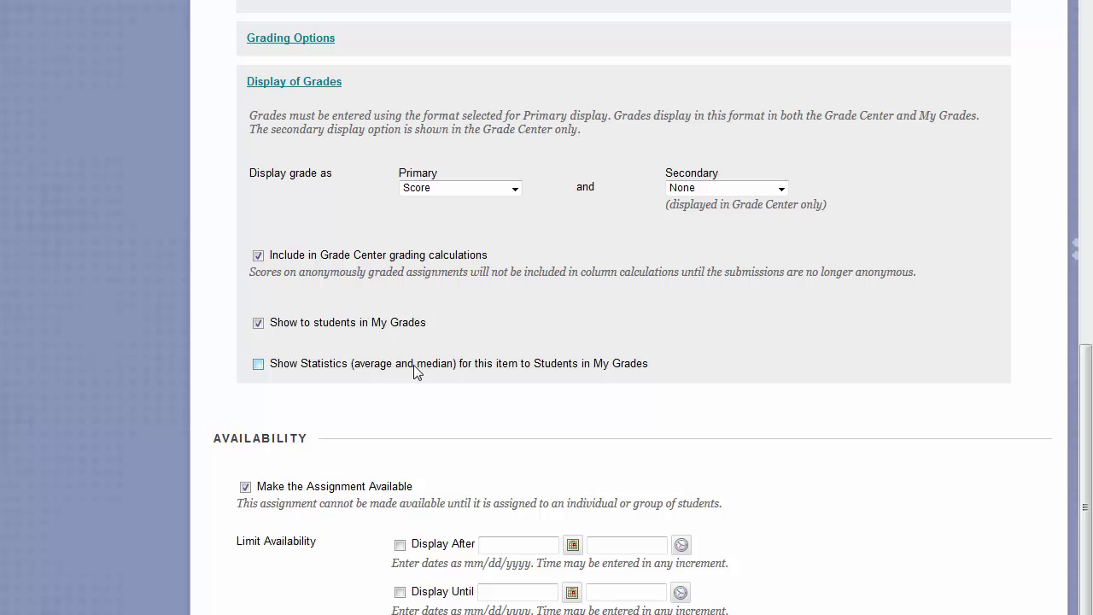
- Submit the completed Homework 1 assignment form
scroll(416, 371, down, 2)
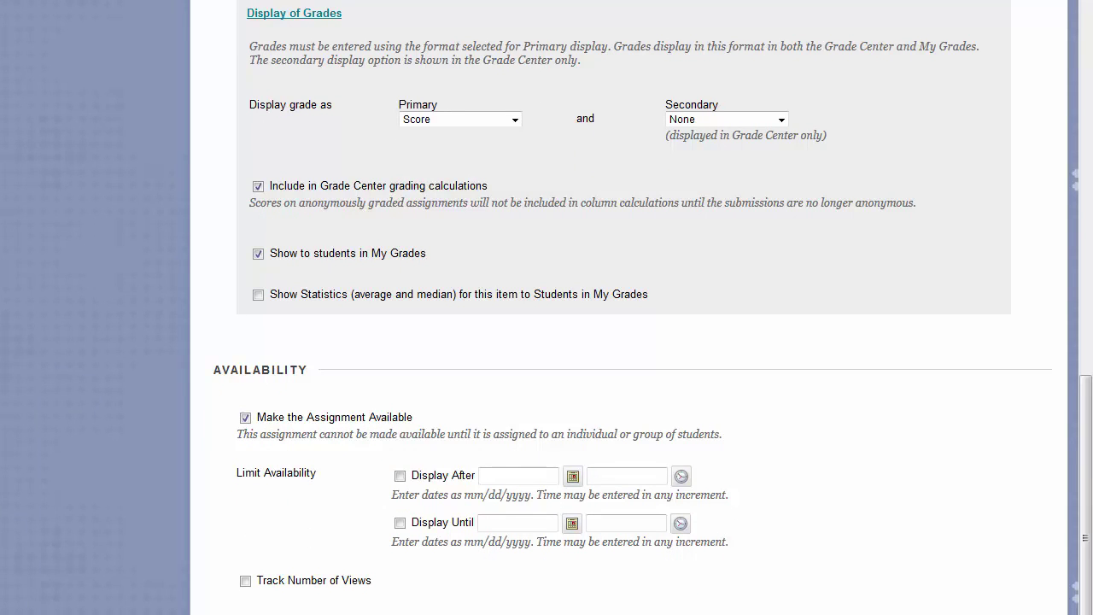
scroll(884, 301, up, 1)
scroll(917, 320, down, 4)
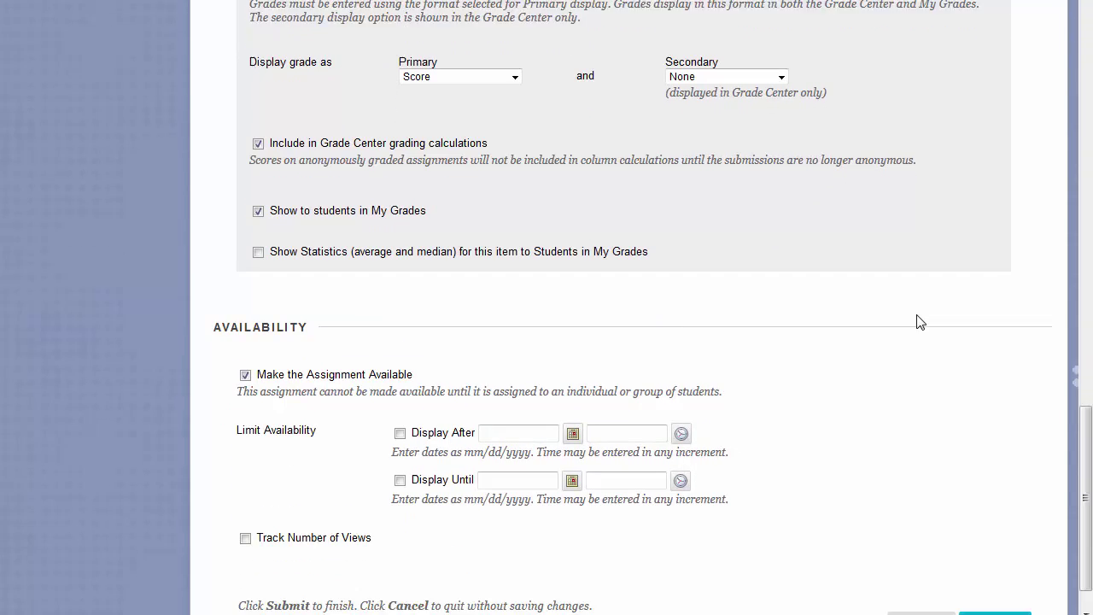
click(995, 577)
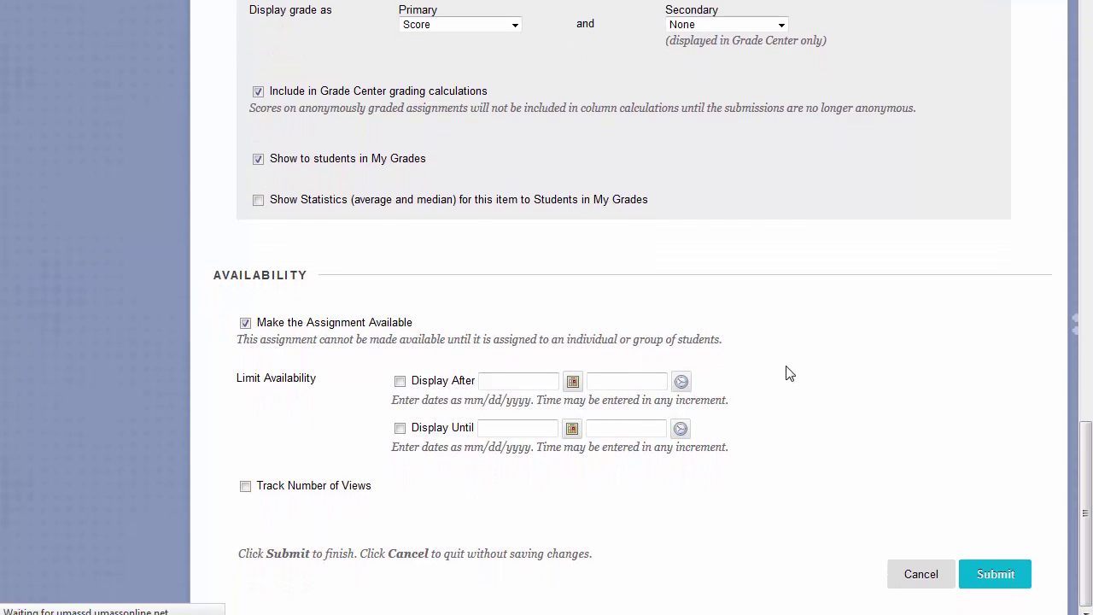